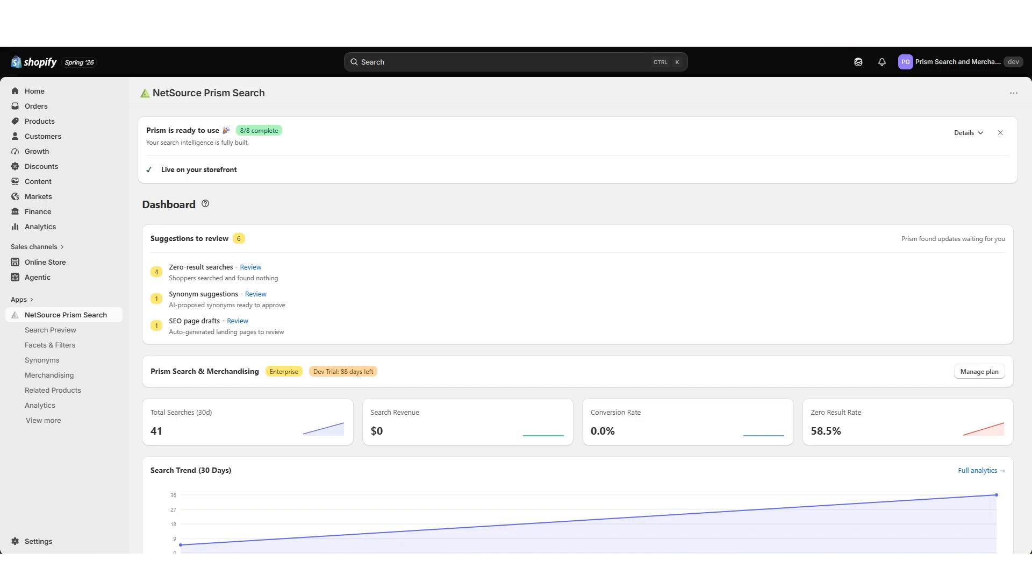
Step: Create a merchandising rule named "Pin to top - Rustic Trainers" with the rule type "Pin: lock to an exact position"
left_click(58, 380)
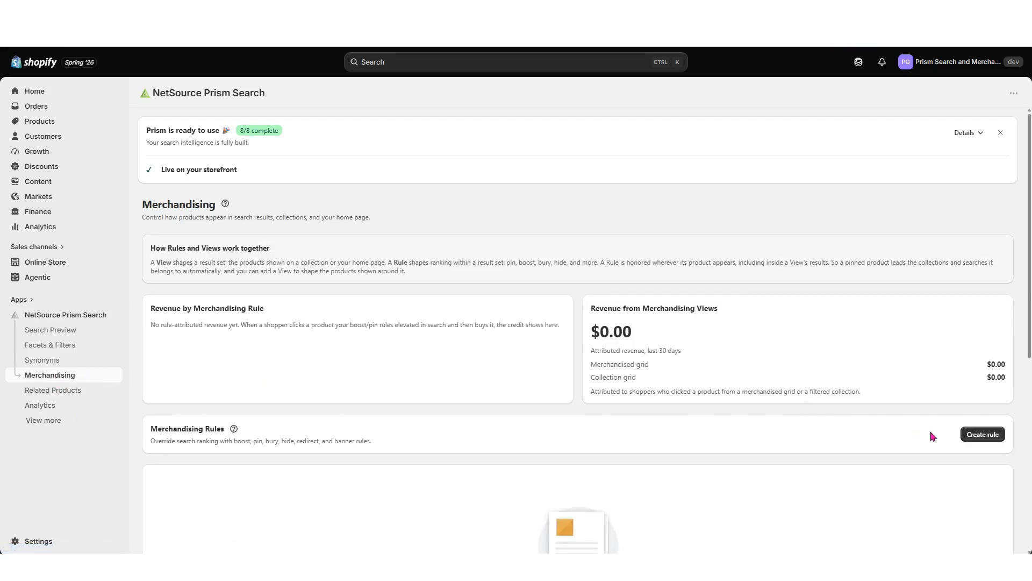
left_click(980, 438)
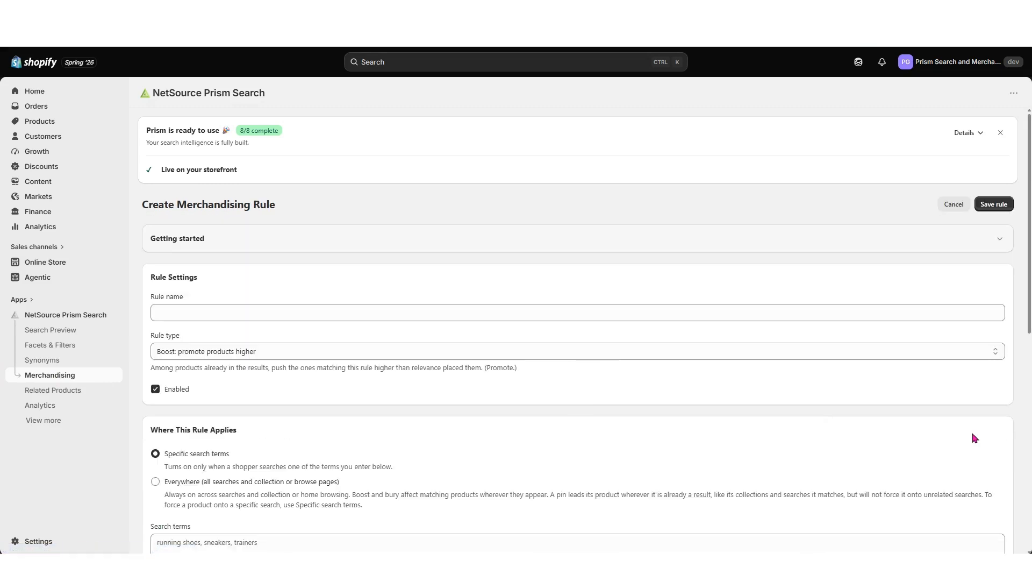
scroll(722, 420, "down", 2)
scroll(723, 419, "down", 3)
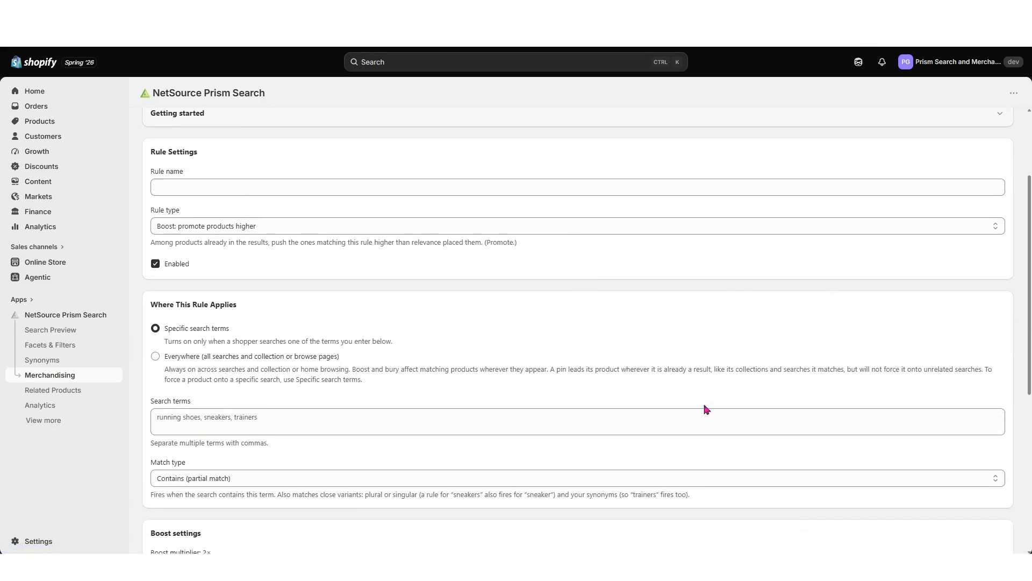
left_click(166, 186)
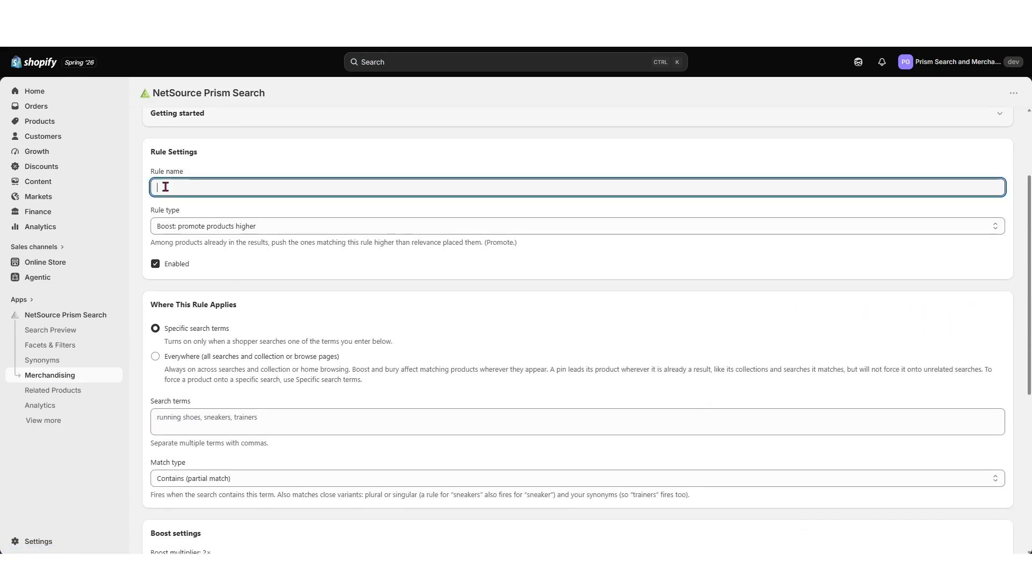
type("Pin to top - Rustic Trainers")
left_click(217, 226)
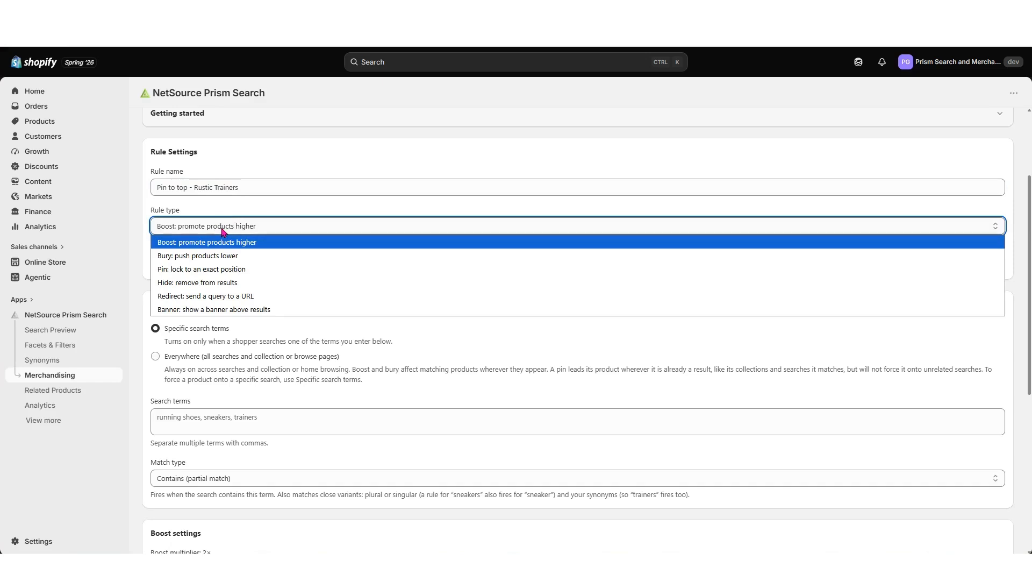
left_click(207, 274)
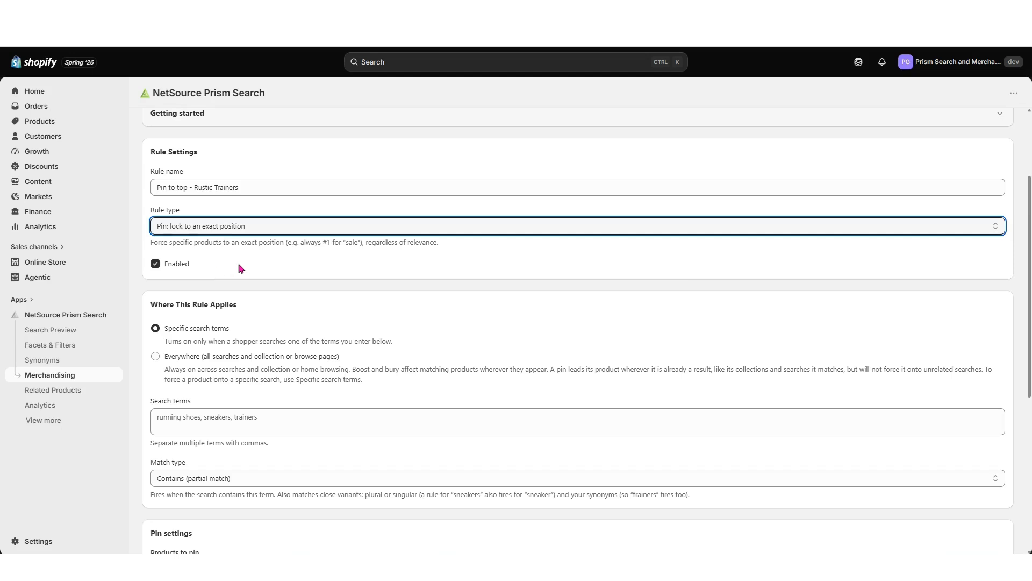
Step: Apply the rule to the specific search term "sneakers" with the match type "Contains (partial match)"
scroll(290, 312, "down", 2)
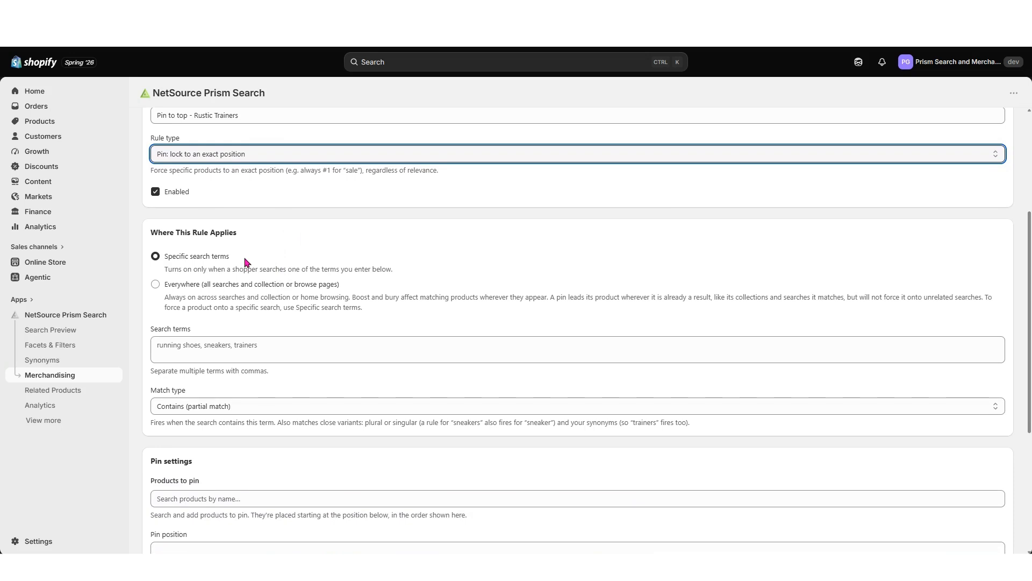
left_click(159, 345)
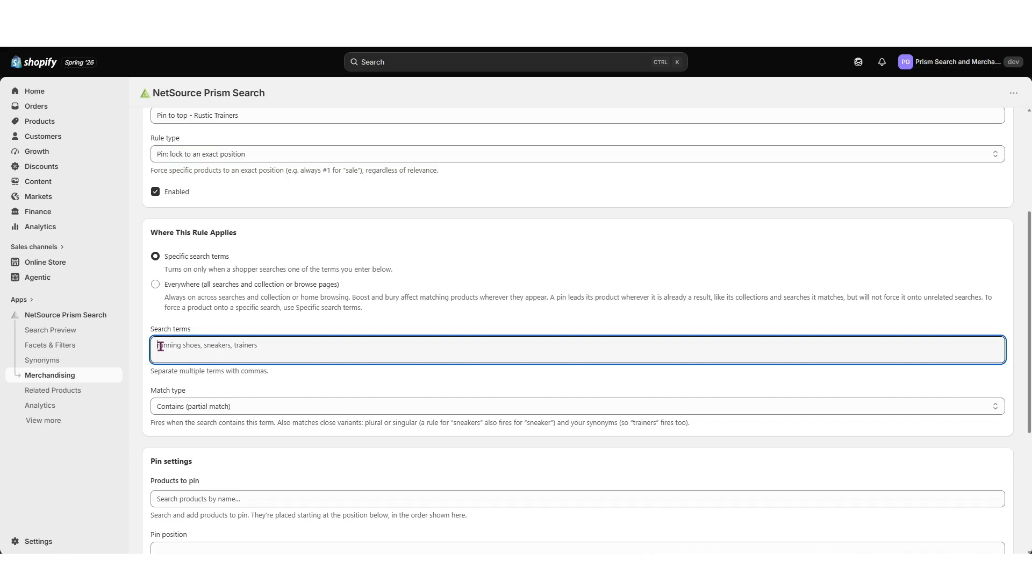
type("sneakers")
left_click(303, 387)
scroll(302, 387, "down", 2)
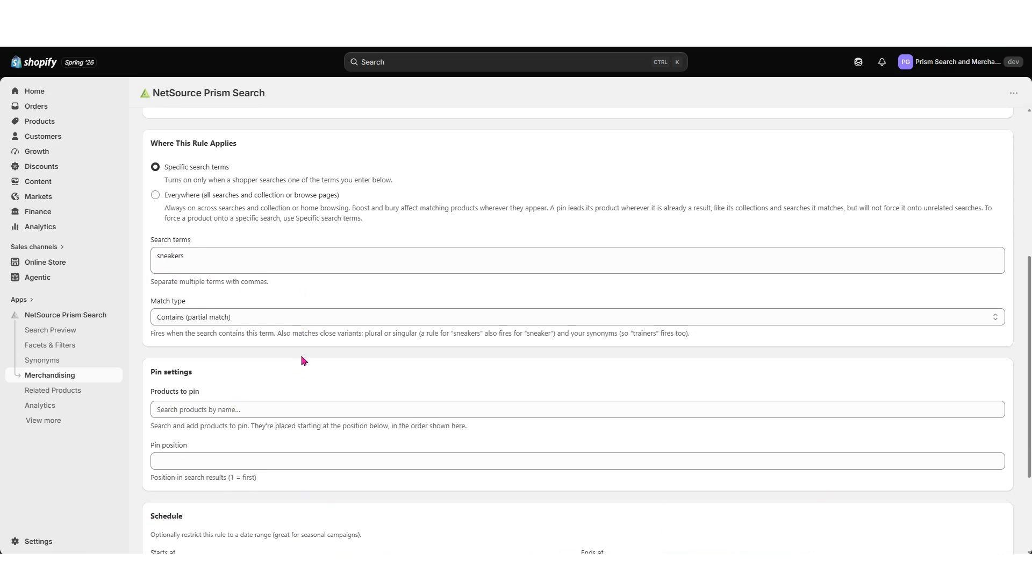
left_click(269, 317)
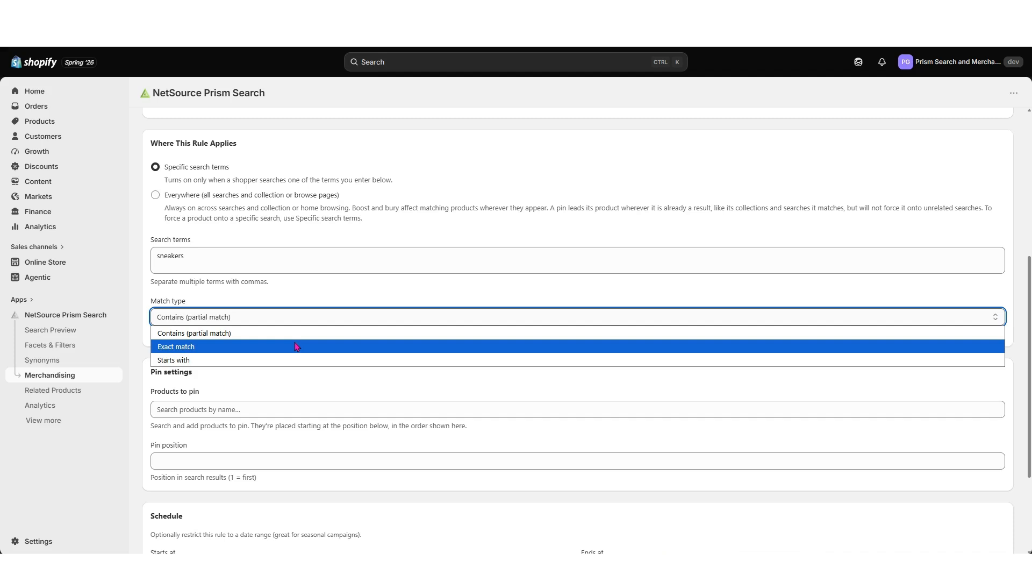
left_click(284, 333)
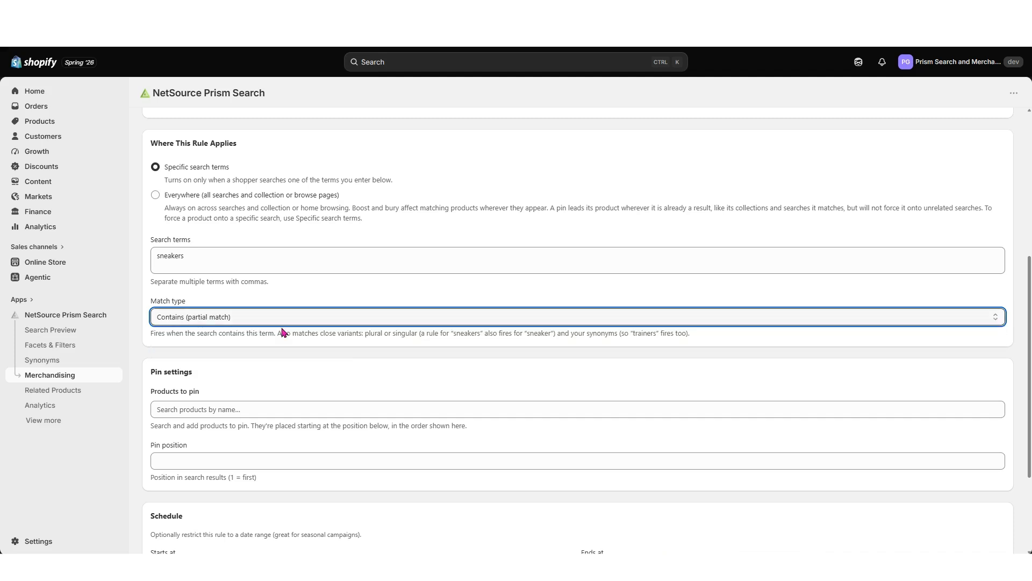
Step: Add the Maple & Co "Rustic Trainers" as the product to pin and set the pin position to 1
left_click(217, 409)
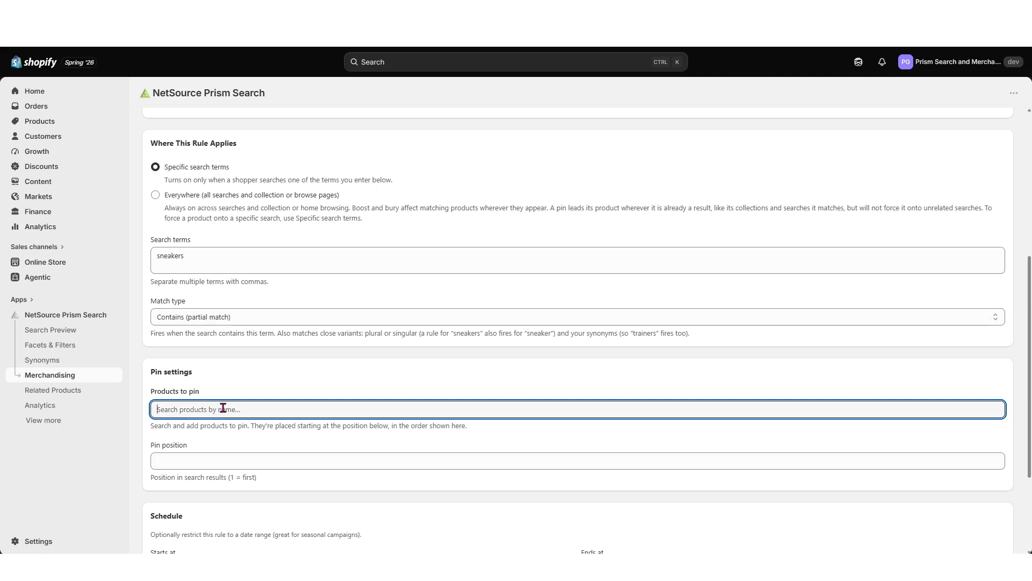
type("rustic trainer")
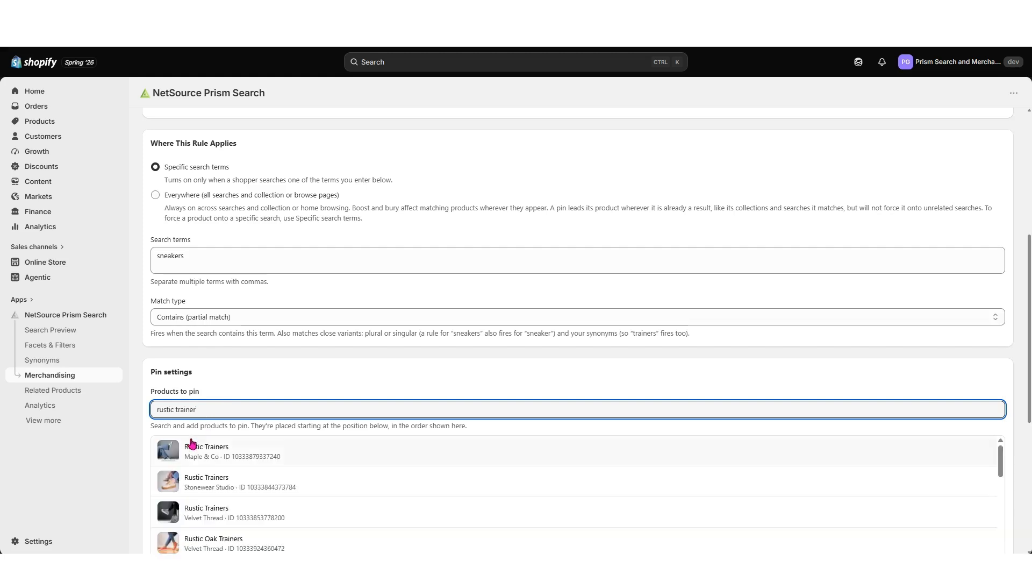
left_click(192, 444)
scroll(376, 371, "down", 1)
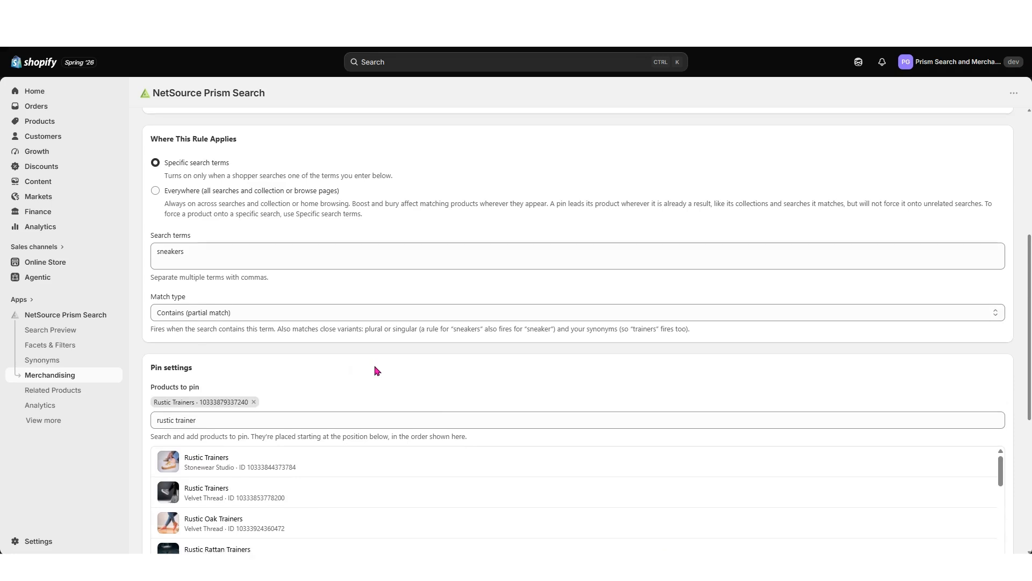
scroll(135, 425, "down", 4)
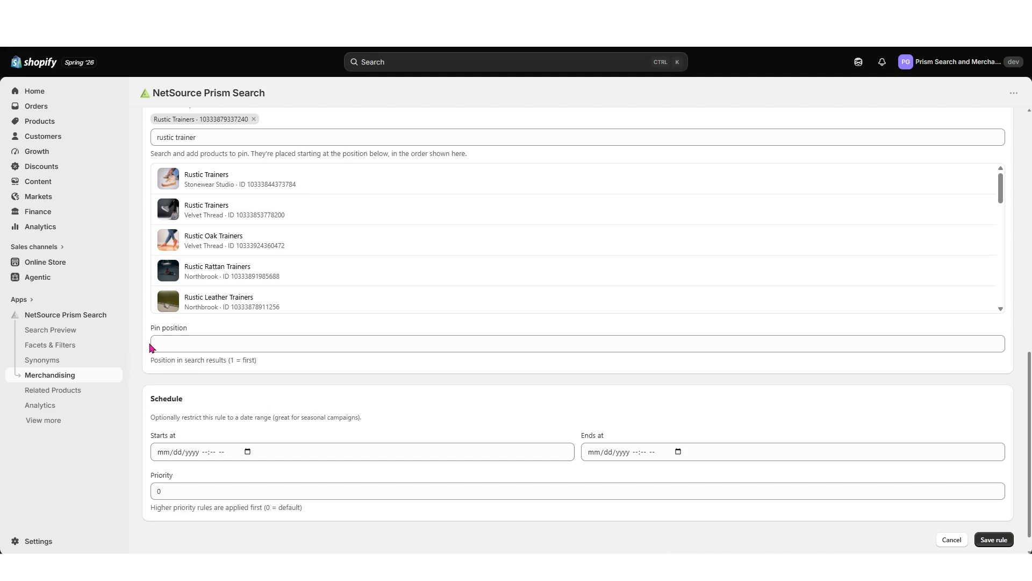
left_click(171, 339)
type("1")
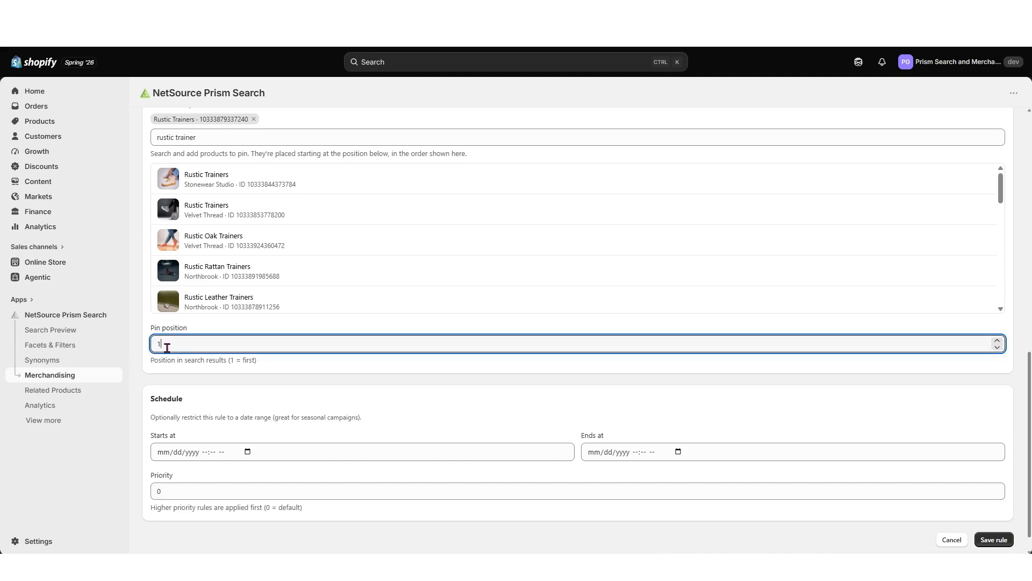
left_click(134, 384)
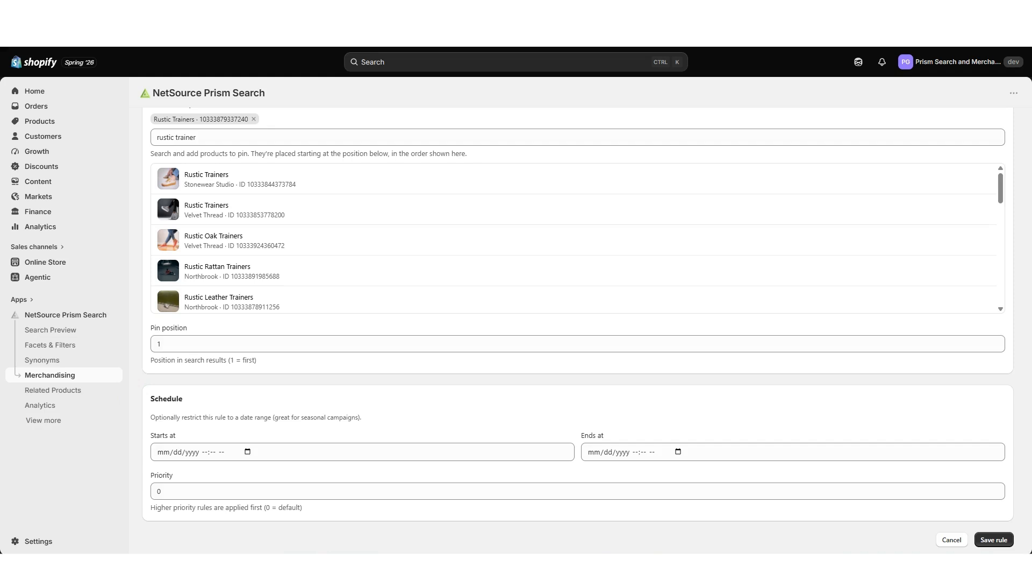
Step: Disable the rule, save it, and return to the list of merchandising rules
scroll(131, 232, "up", 6)
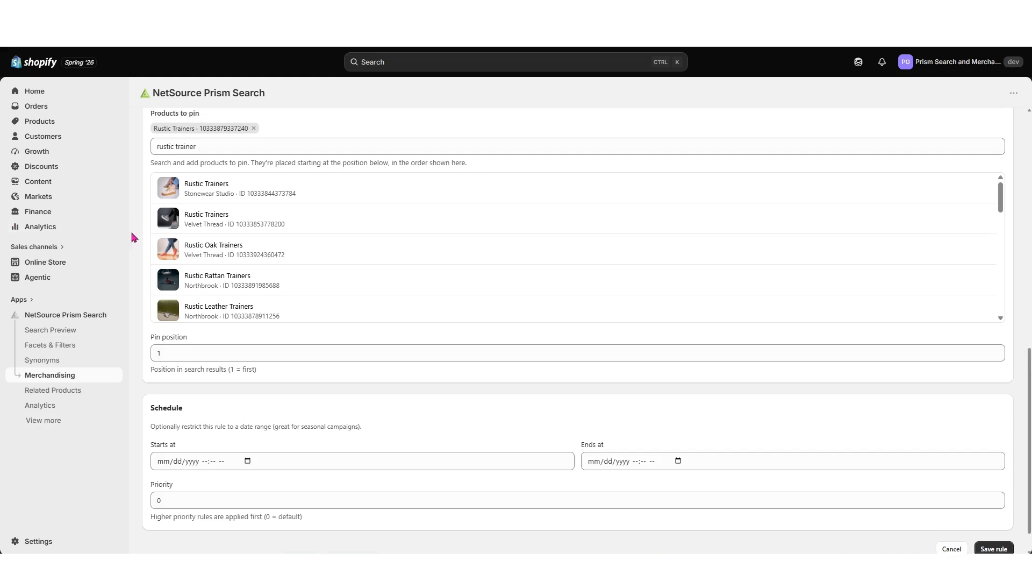
scroll(132, 233, "up", 3)
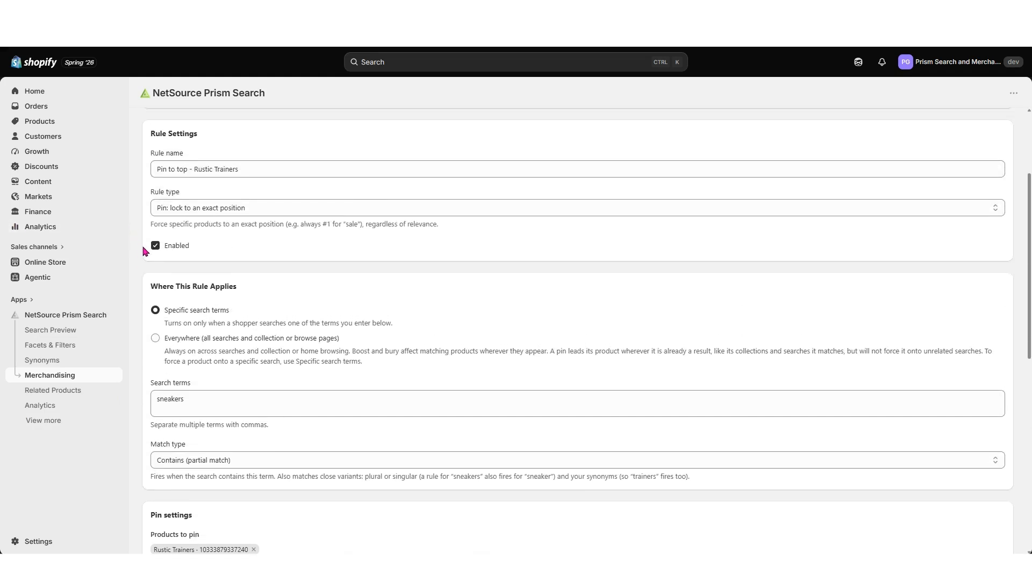
left_click(156, 245)
scroll(705, 159, "up", 2)
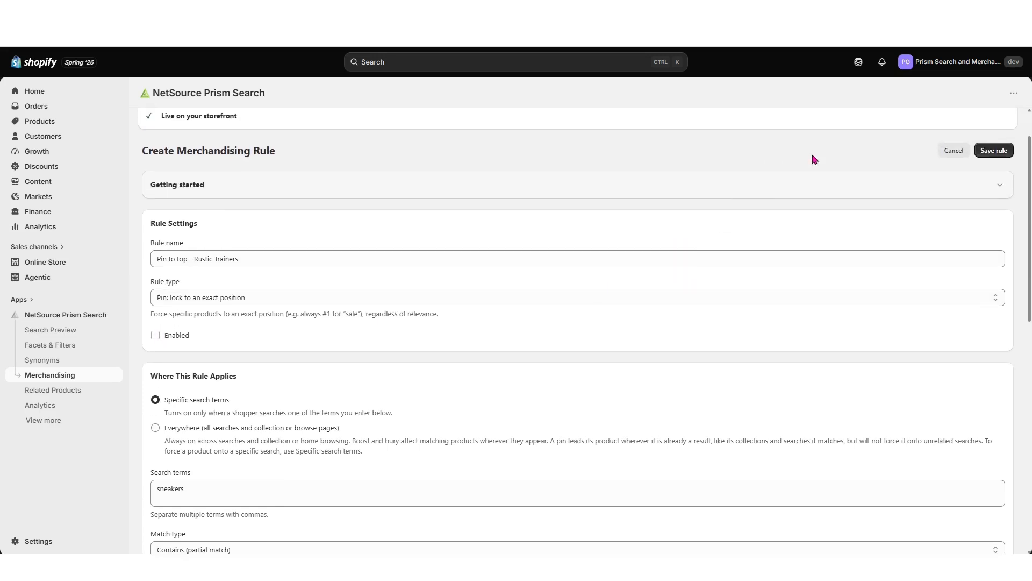
left_click(993, 154)
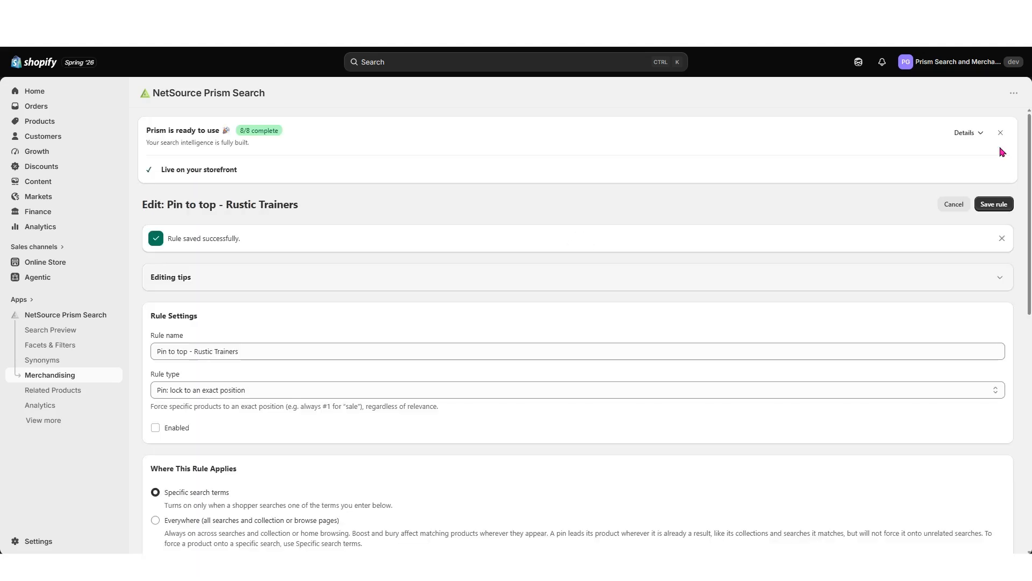
left_click(945, 205)
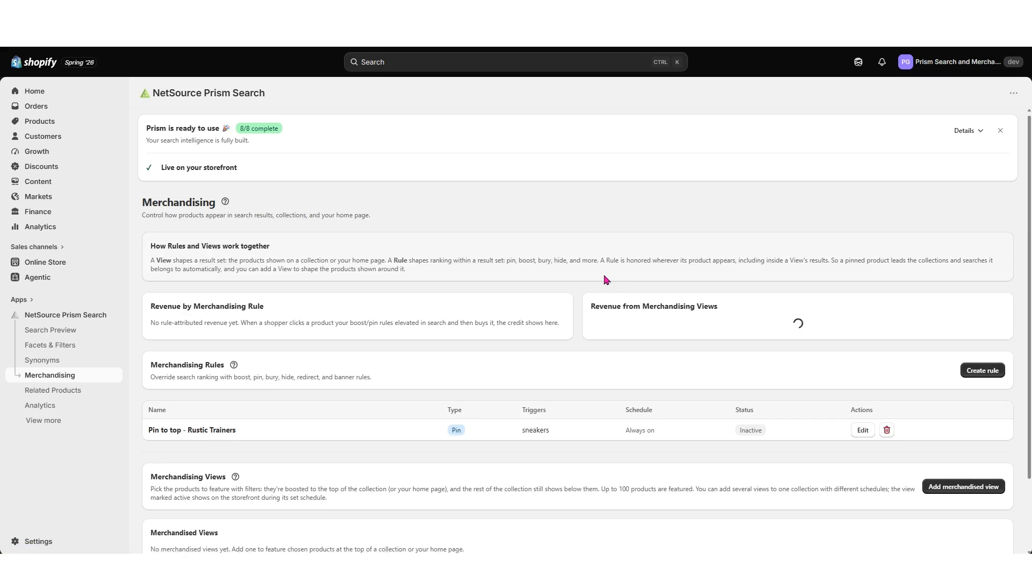
scroll(607, 279, "down", 1)
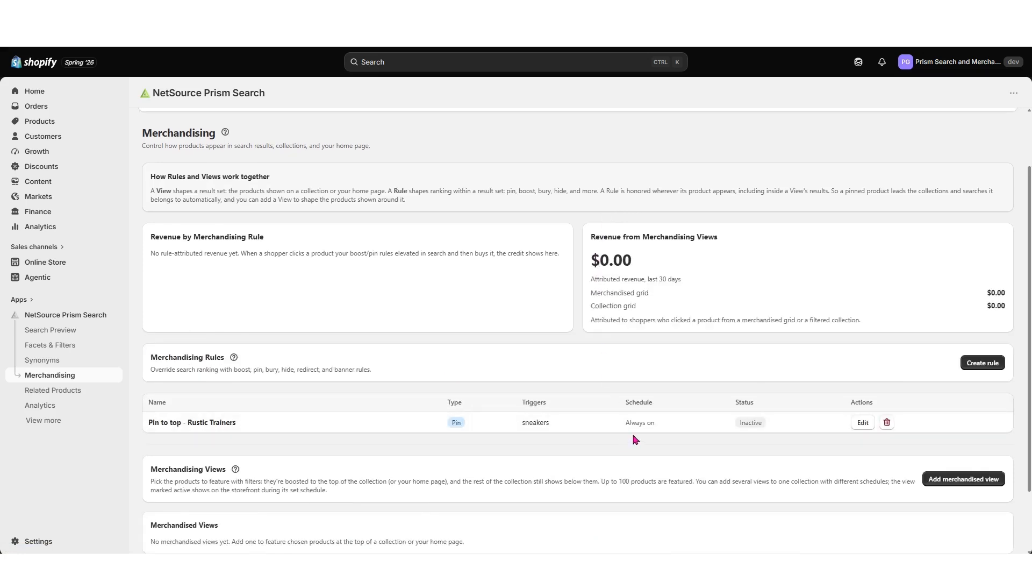
Step: Switch to the storefront and search for "sneakers" to view the product order with the pin rule disabled
left_click(834, 11)
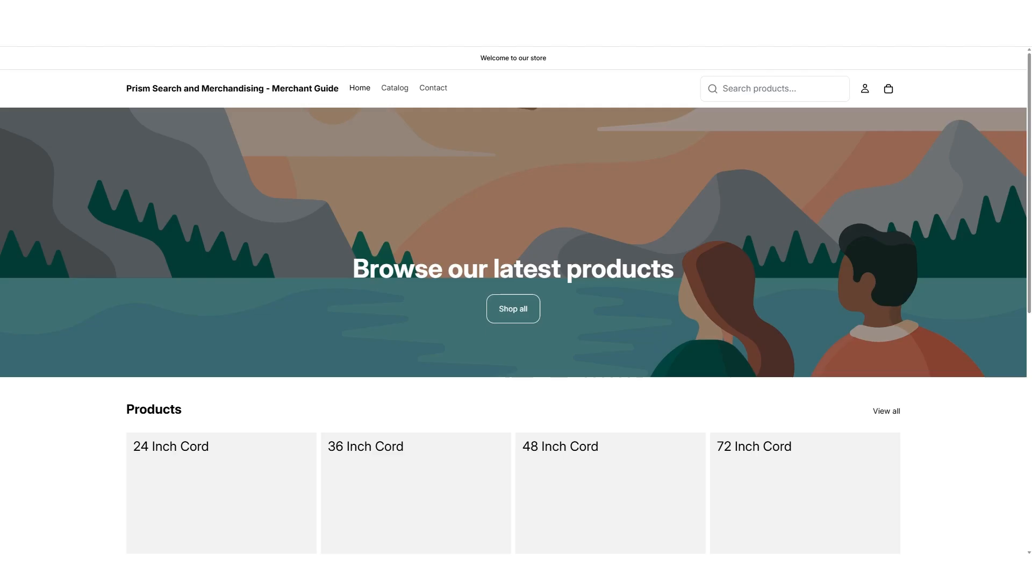
left_click(731, 88)
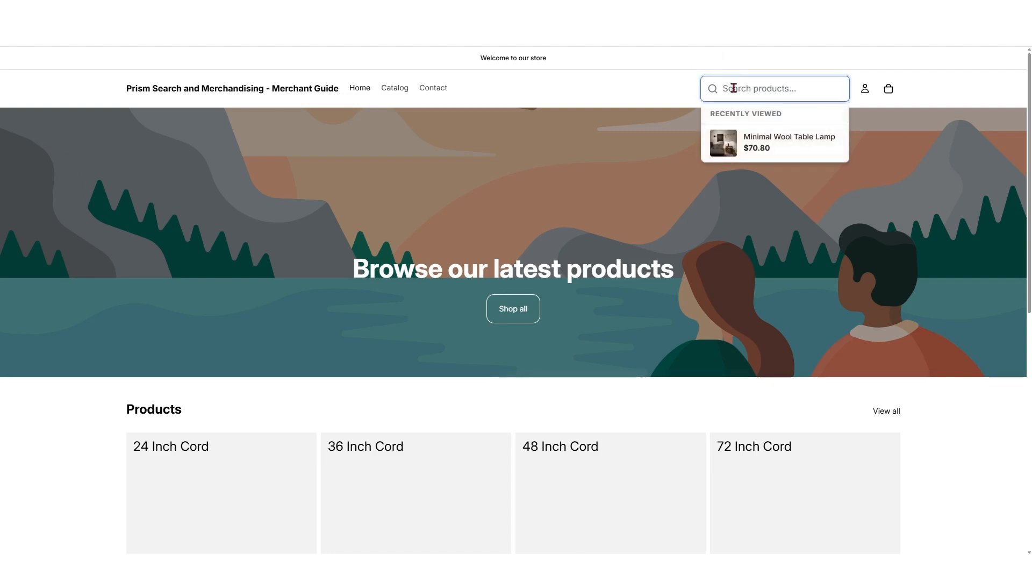
type("sneaker")
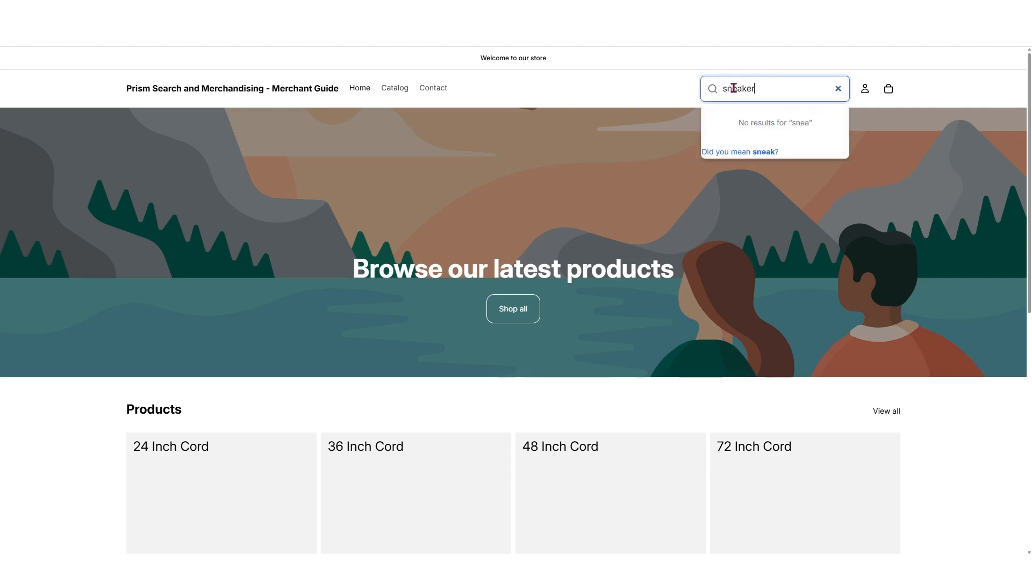
type("s")
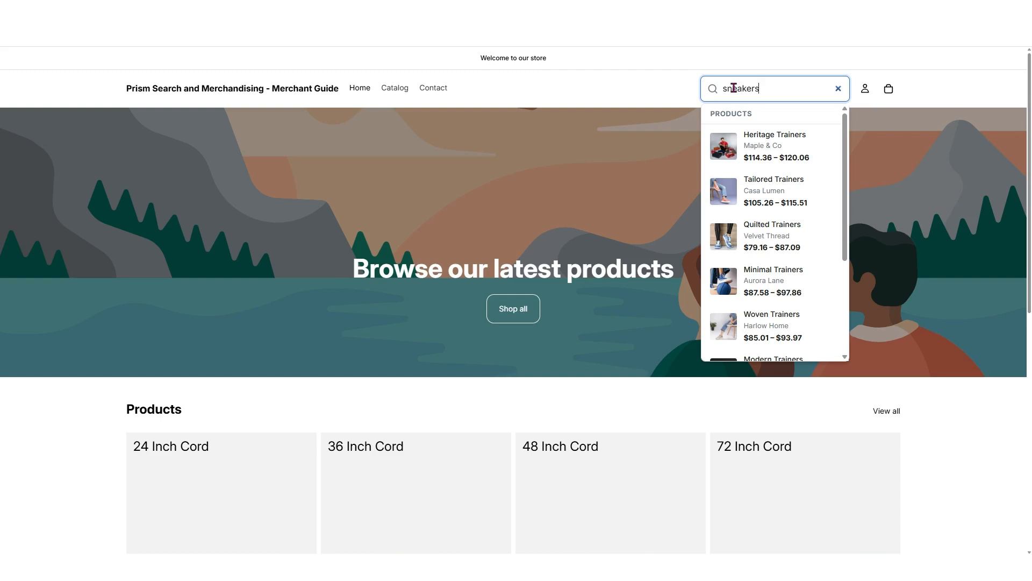
key("Return")
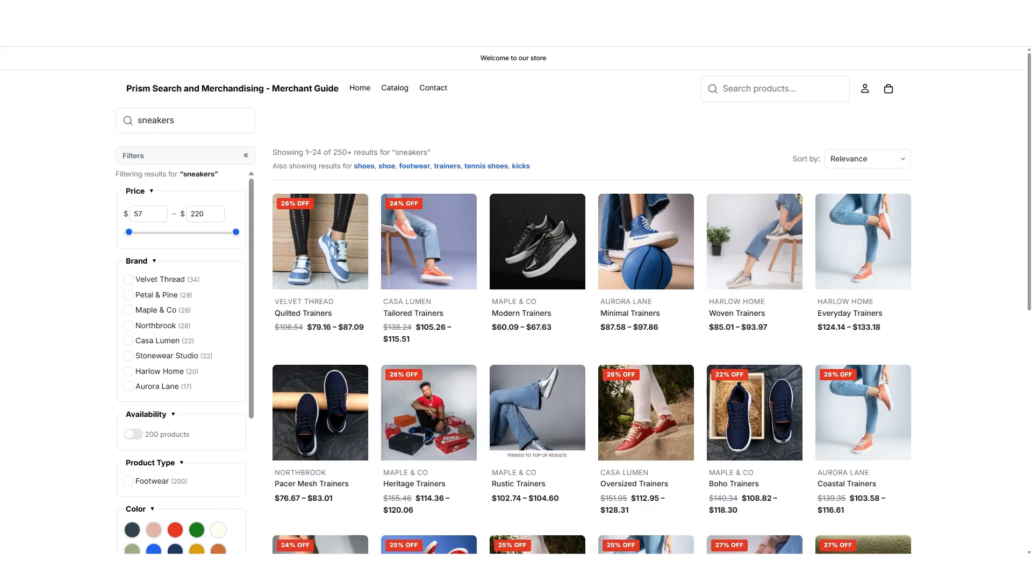
Step: Return to the Shopify admin, enable the "Pin to top - Rustic Trainers" rule and save it
key("ctrl+Tab")
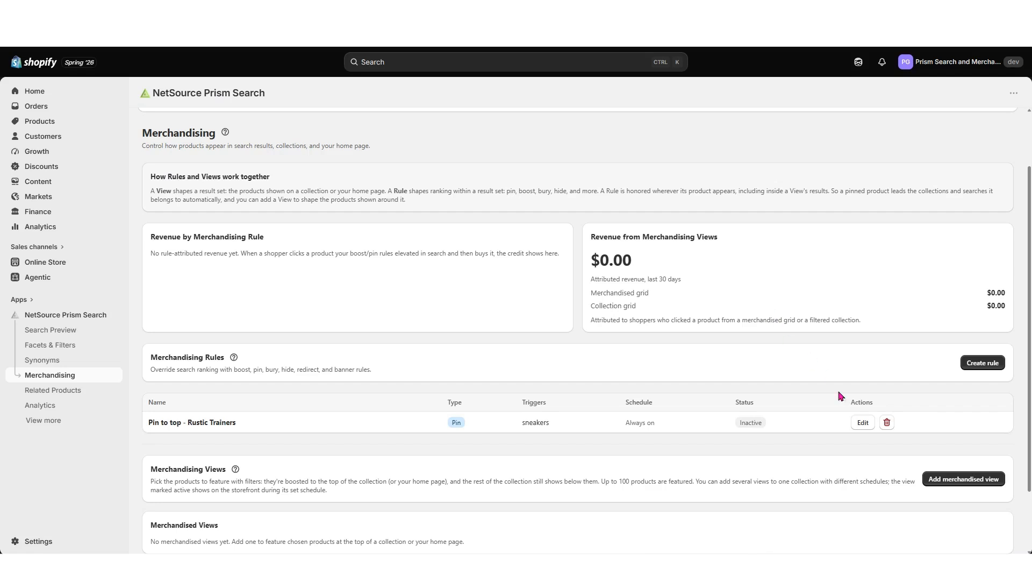
left_click(863, 425)
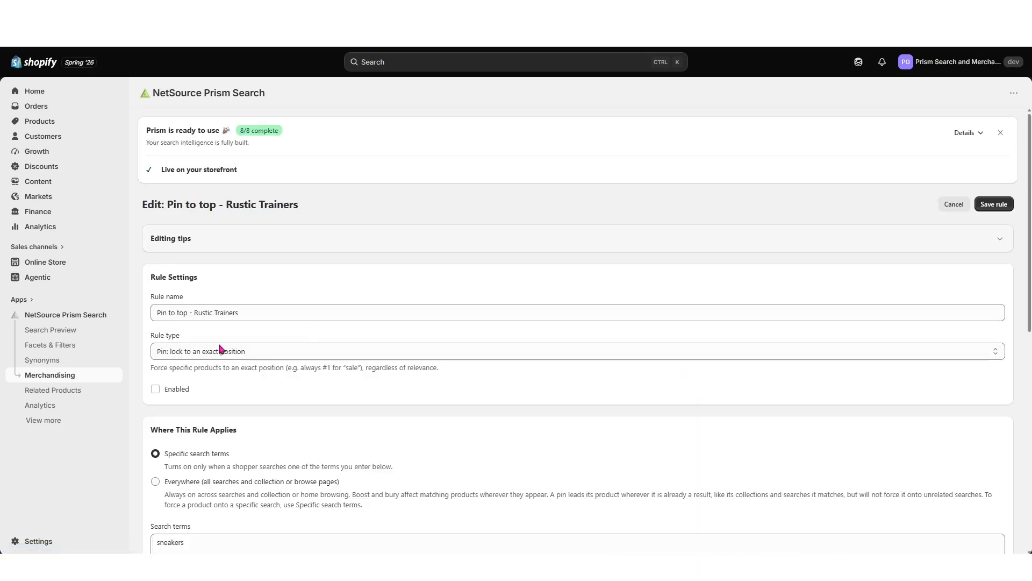
left_click(156, 391)
left_click(988, 207)
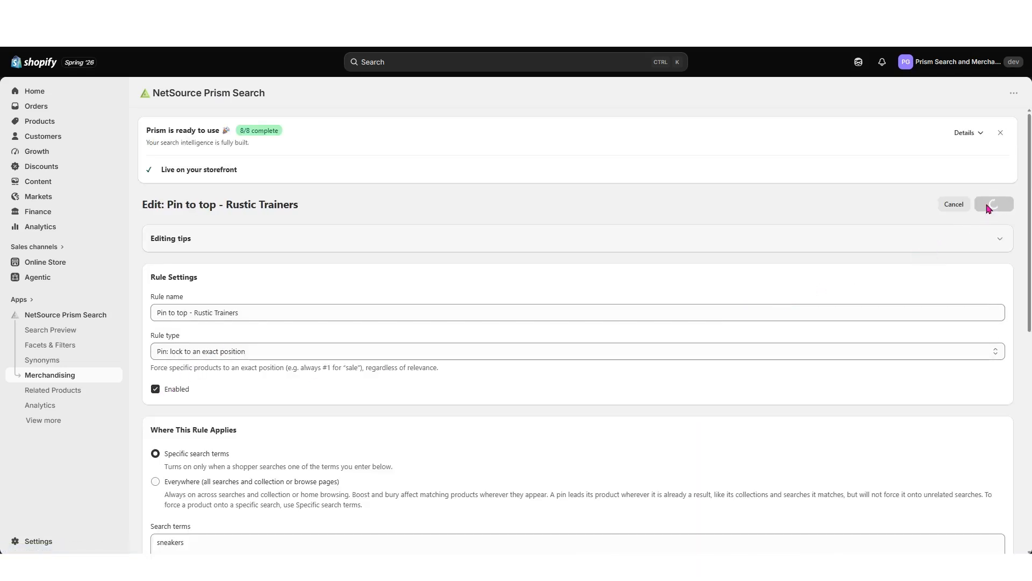
Step: Switch back to the storefront and search for "sneakers" again to check the product order with the rule enabled
key("ctrl+Tab")
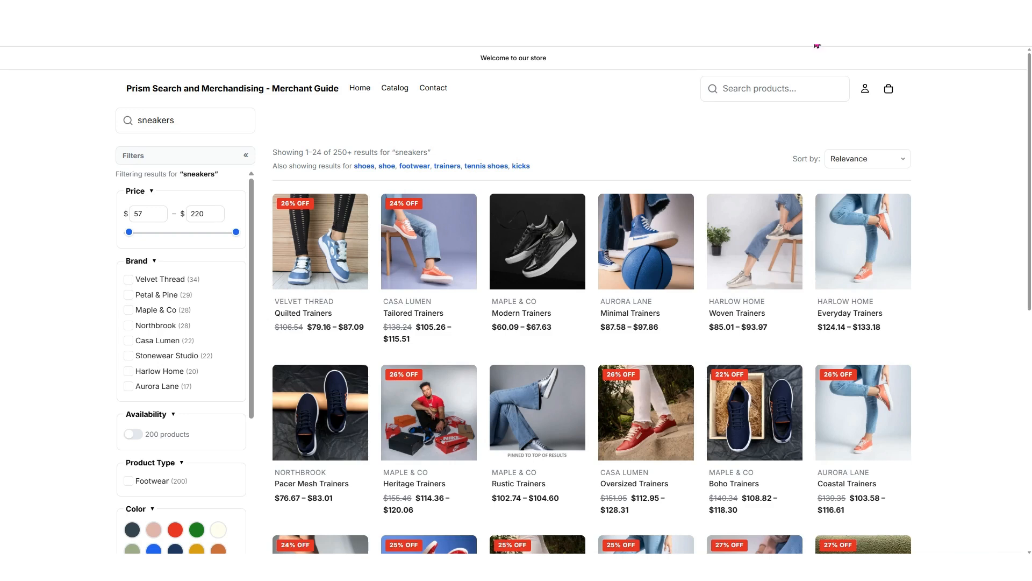
left_click(777, 86)
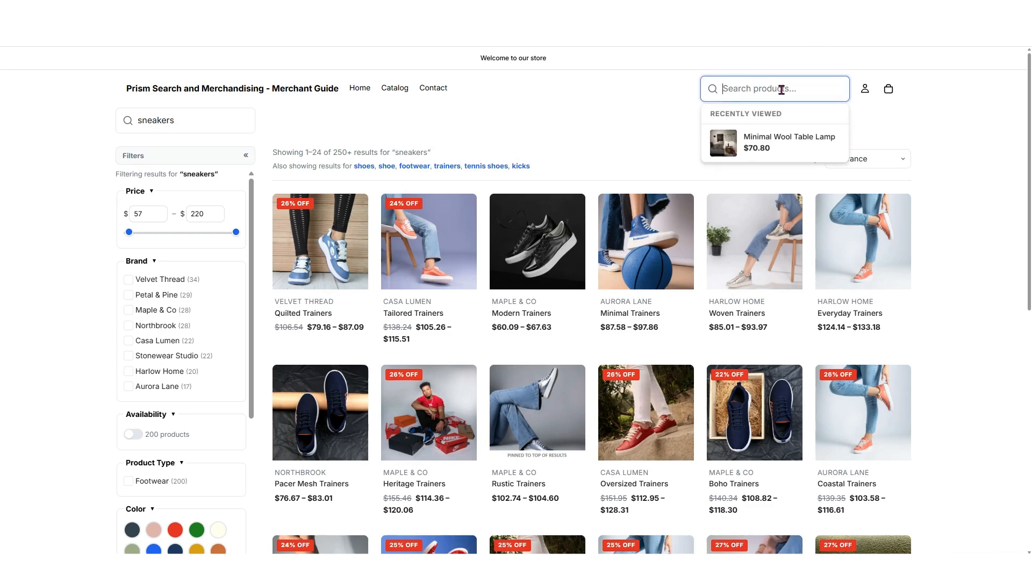
type("sneakers")
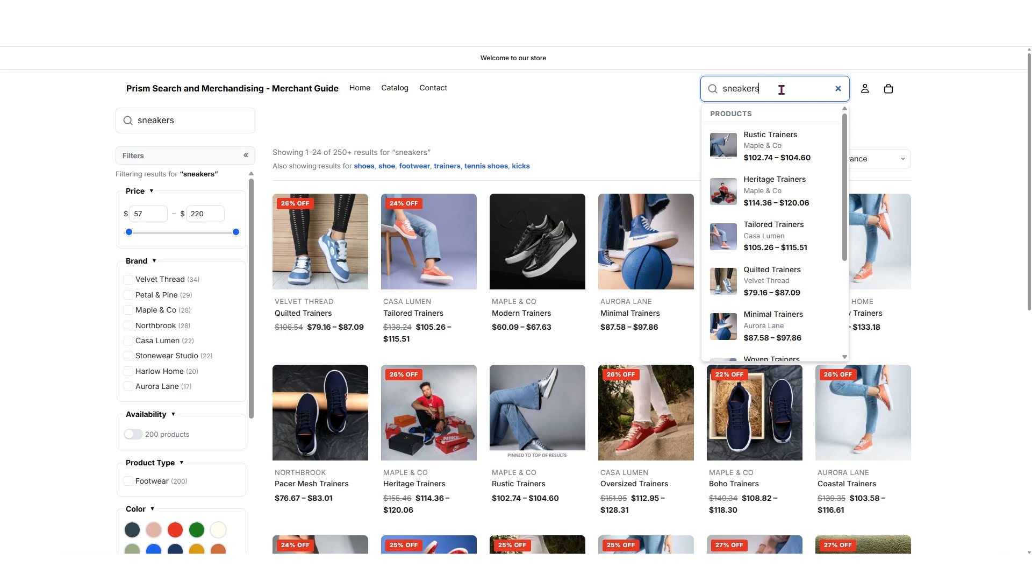
key("Return")
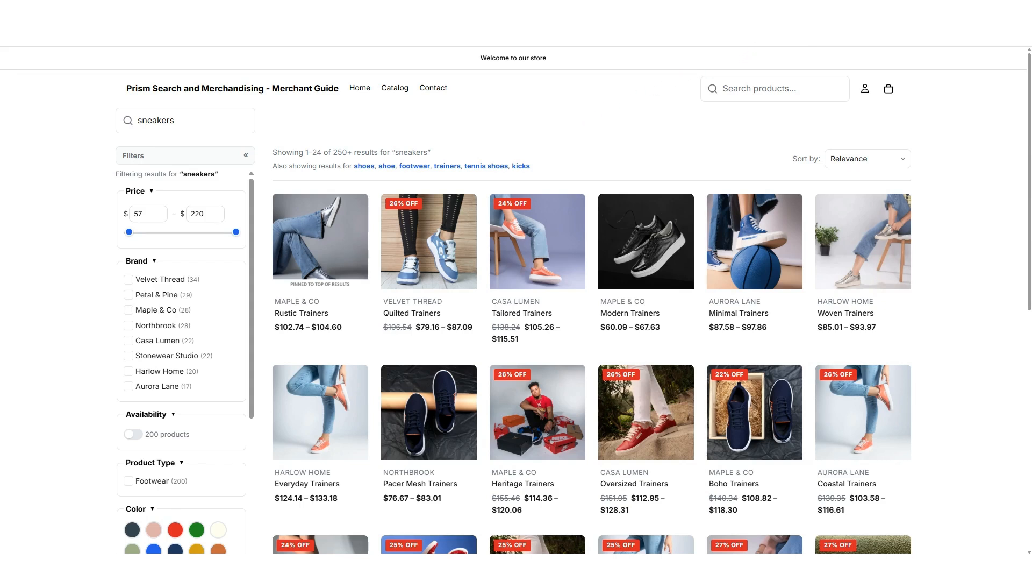
Step: Open the storefront's Footwear collection page at /collections/footwear to view its product order
type("foo")
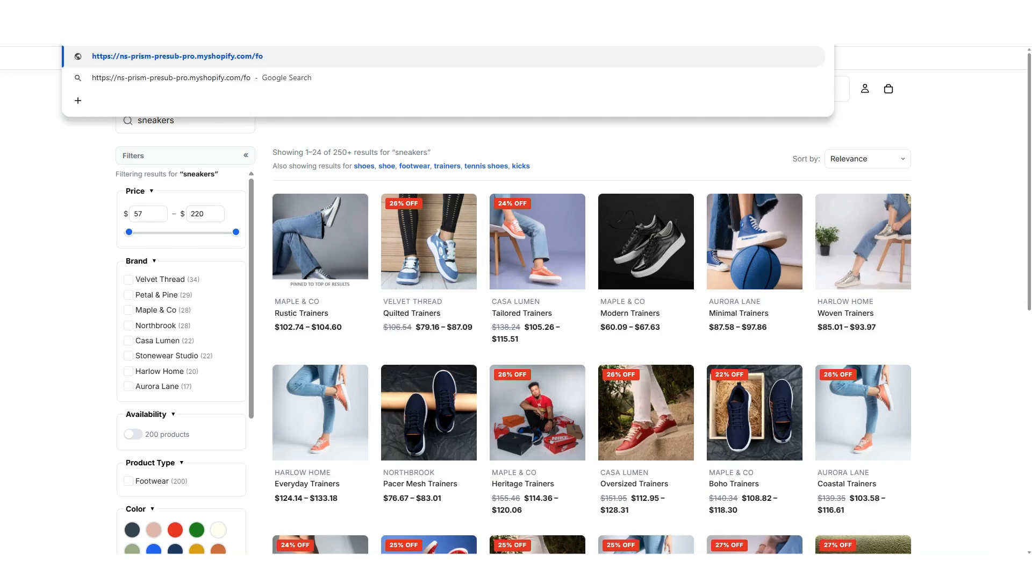
key("BackSpace")
key("BackSpace")
key("BackSpace")
type("colle")
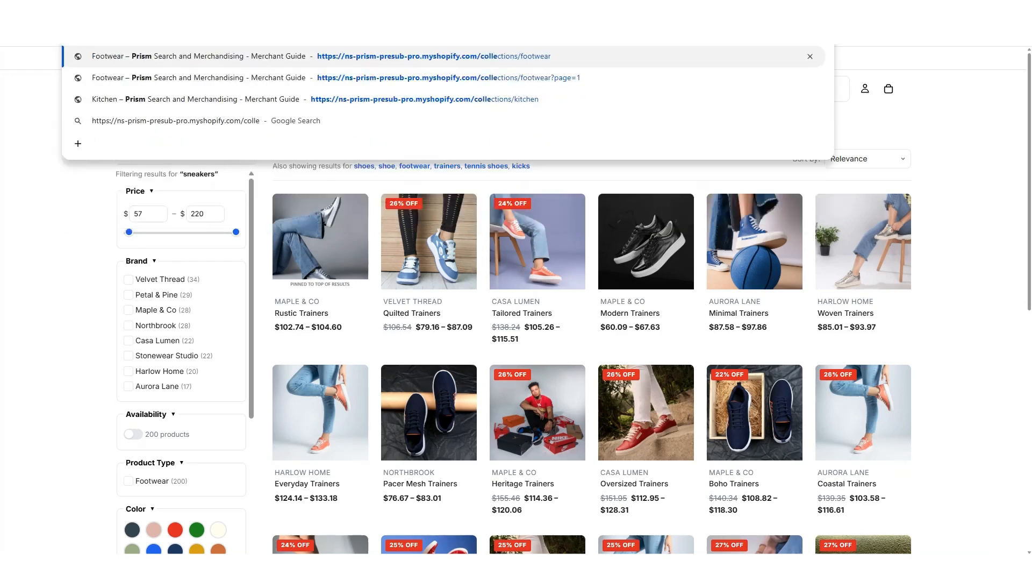
key("Return")
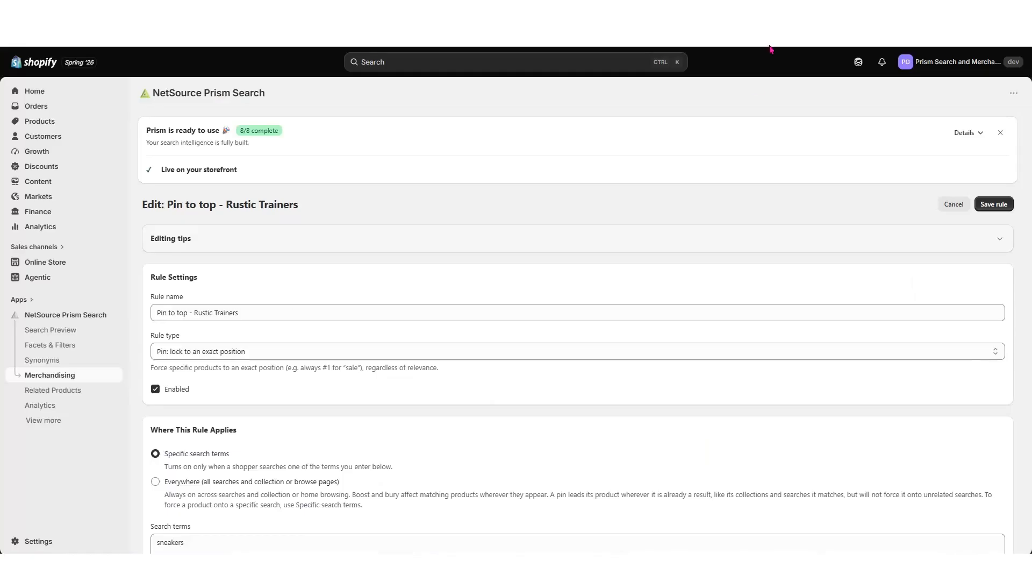
Step: Set the "Pin to top - Rustic Trainers" rule to apply everywhere, across all searches and collection or browse pages, and save it
scroll(344, 396, "down", 1)
left_click(155, 411)
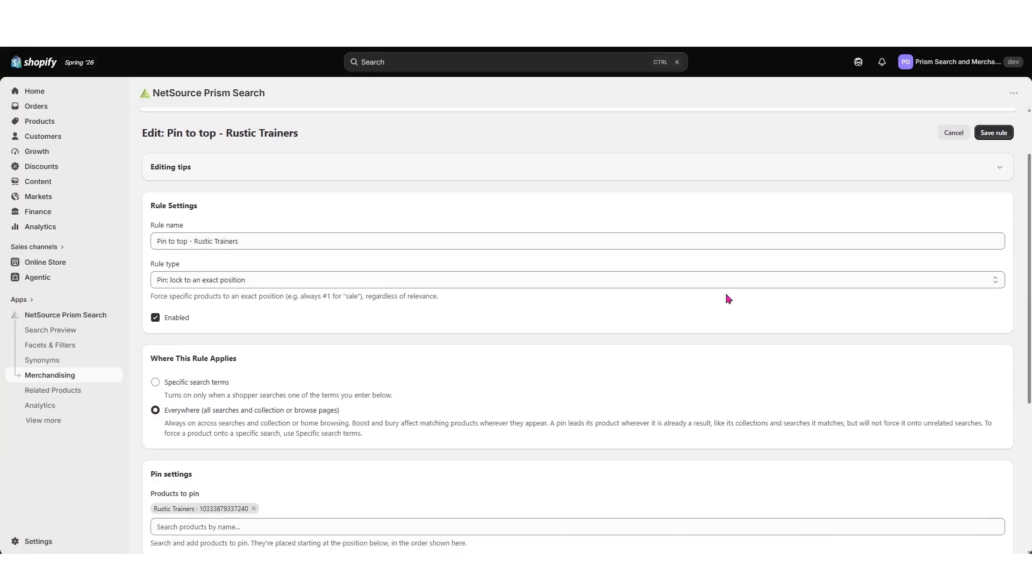
left_click(994, 133)
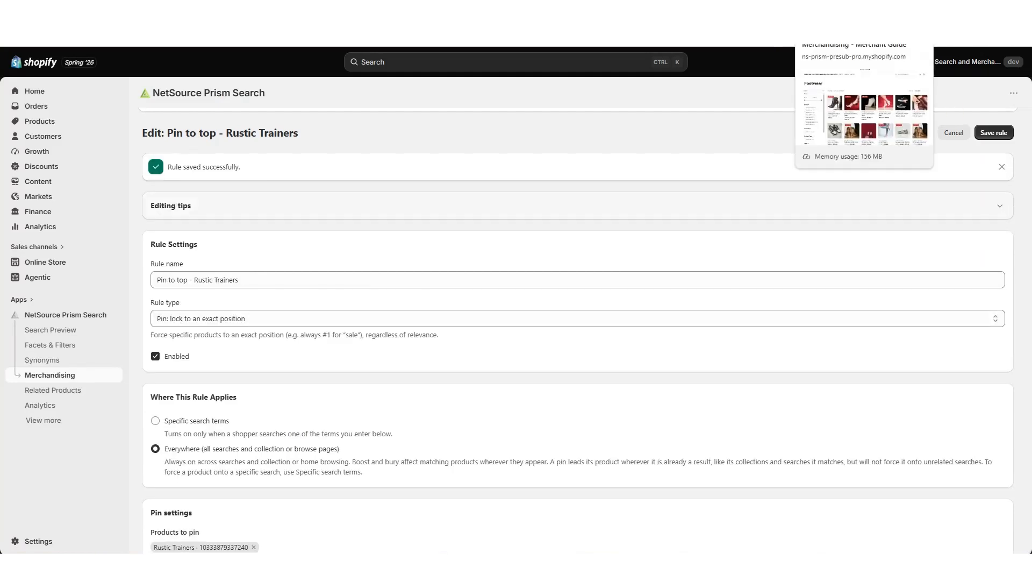
Step: Switch to the storefront and reload the Footwear collection page to check its product order with the rule applied everywhere
left_click(845, 11)
left_click(344, 33)
key("Return")
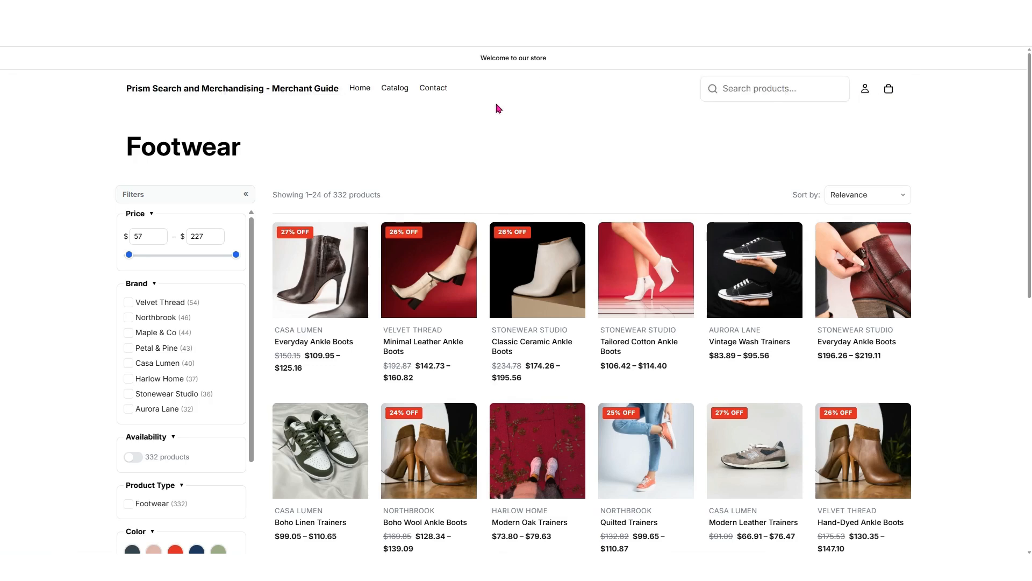